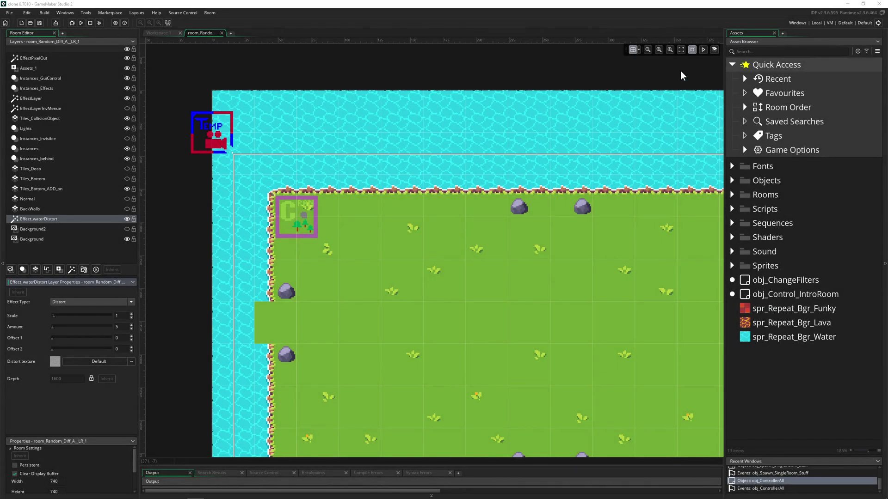
# Zoom out the room editor so the whole room and its sprite-less Background layer are visible.
pyautogui.keyDown('ctrl'); pyautogui.scroll(-3, 506, 138); pyautogui.keyUp('ctrl')
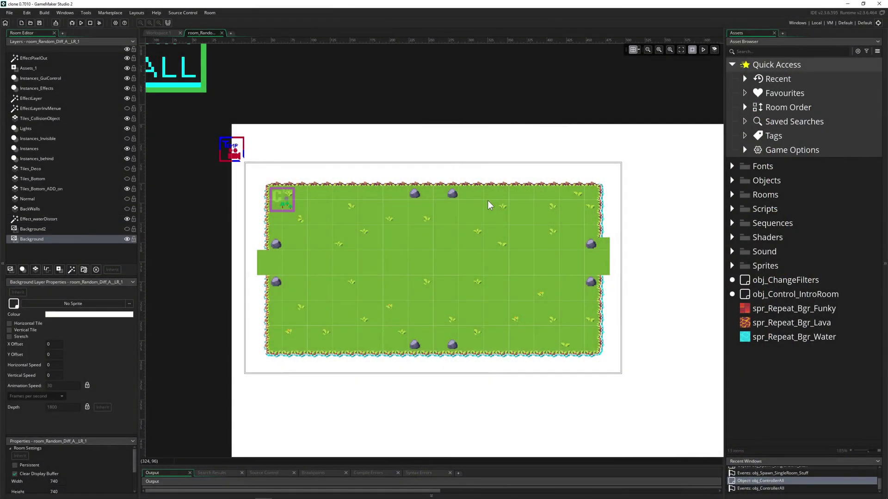
# Inspect the spr_Repeat_Bgr_Water sprite, then return to the room editor.
pyautogui.doubleClick(759, 338)
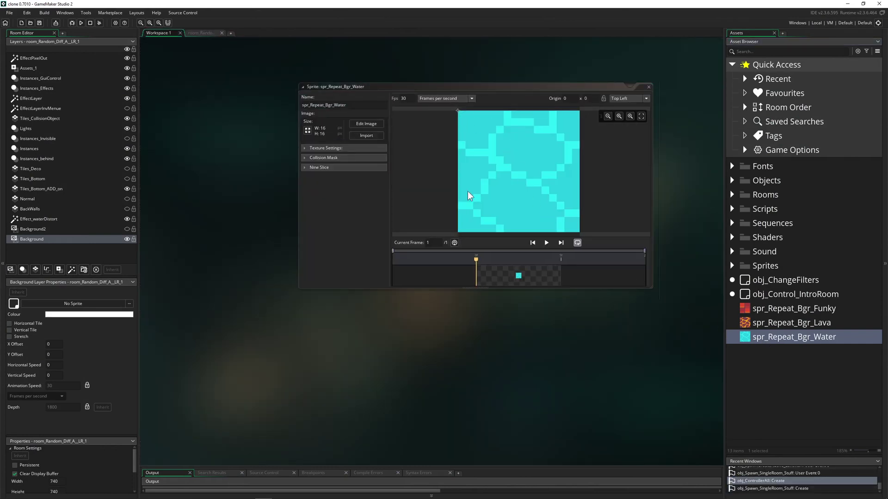
pyautogui.click(649, 87)
pyautogui.click(203, 32)
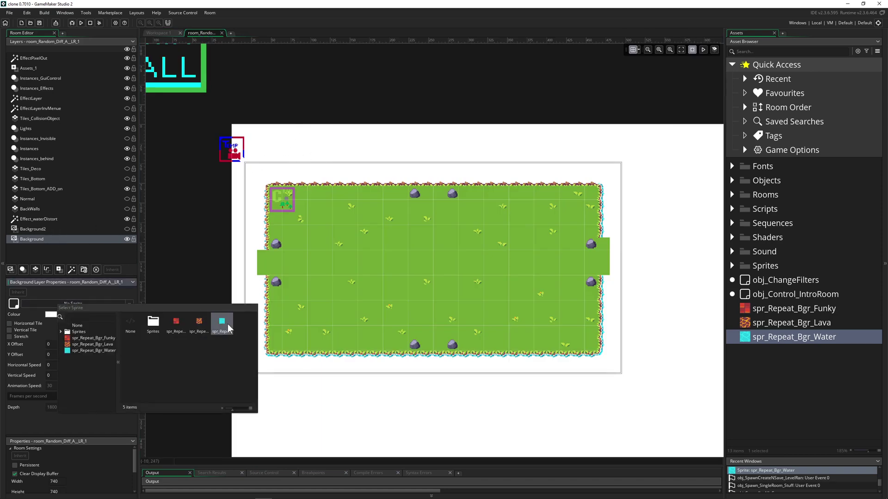
# Set the Background layer to spr_Repeat_Bgr_Water, tiled horizontally and vertically, and preview its animation.
pyautogui.click(222, 325)
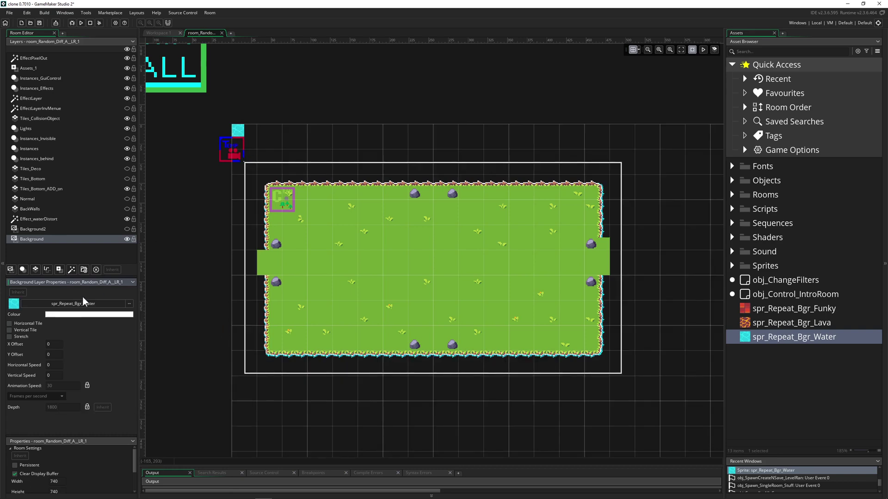
pyautogui.click(29, 324)
pyautogui.click(28, 331)
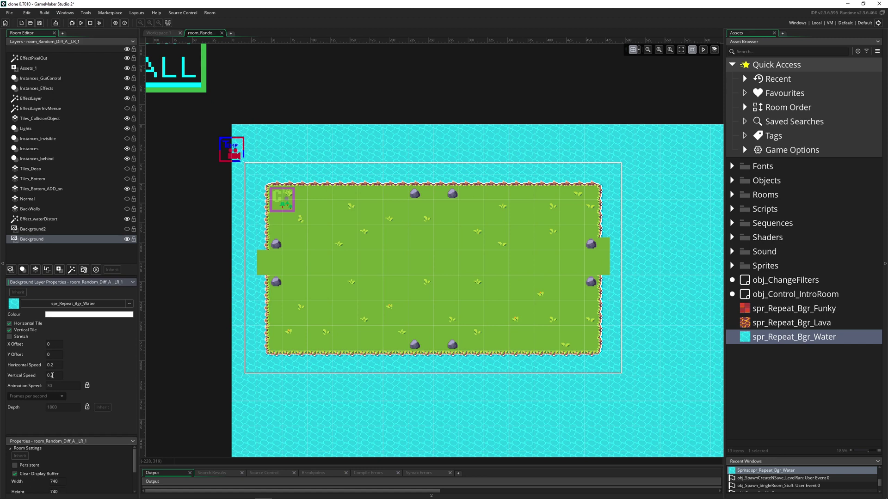
pyautogui.click(701, 50)
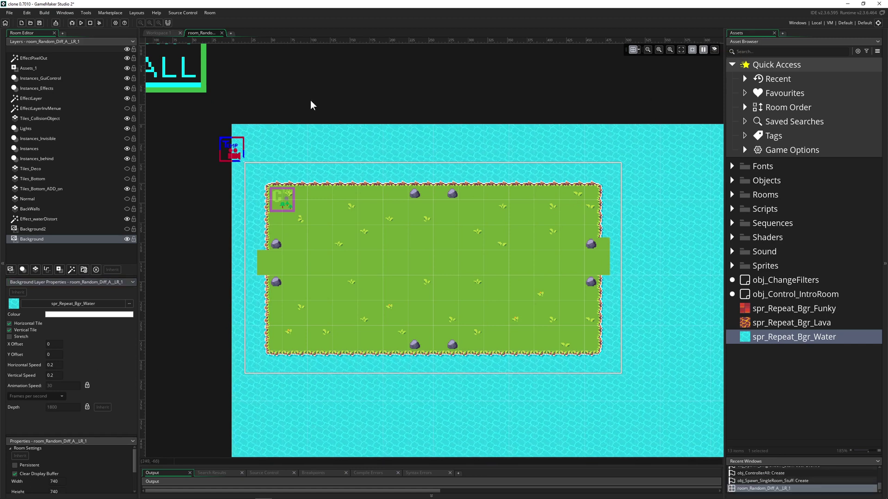
pyautogui.keyDown('ctrl'); pyautogui.scroll(3, 271, 161); pyautogui.keyUp('ctrl')
pyautogui.keyDown('ctrl'); pyautogui.scroll(5, 271, 162); pyautogui.keyUp('ctrl')
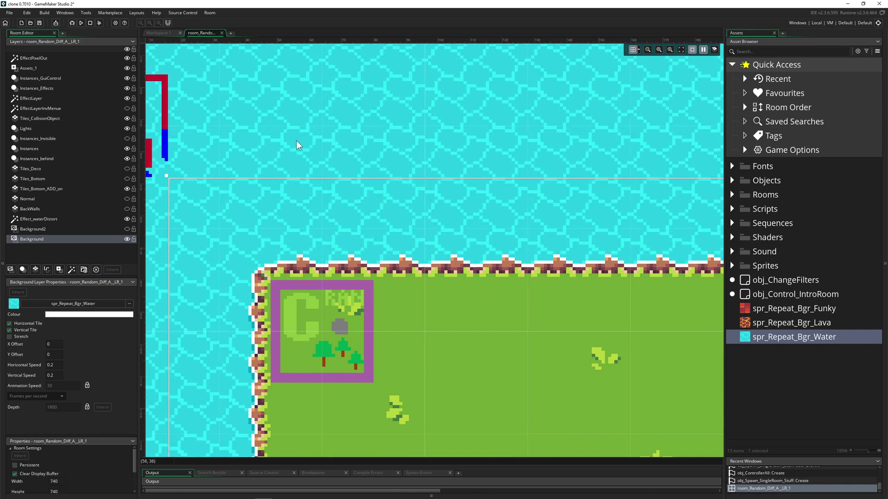
pyautogui.keyDown('ctrl'); pyautogui.scroll(-3, 313, 181); pyautogui.keyUp('ctrl')
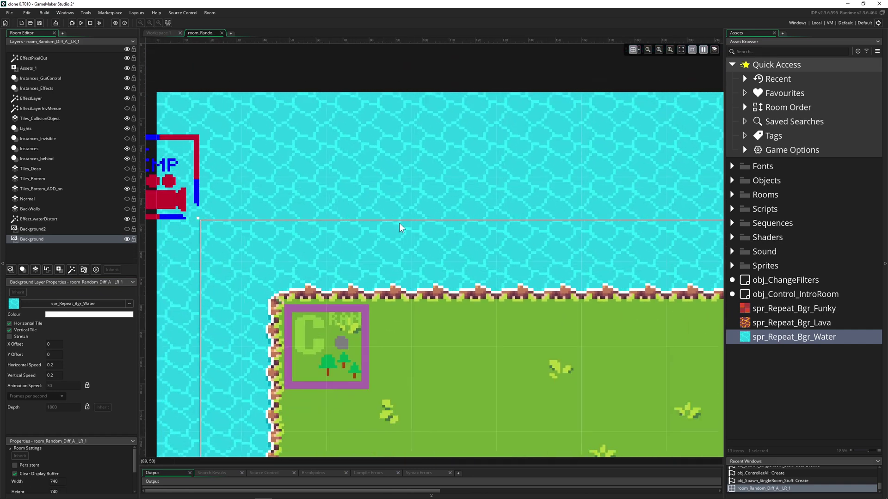
pyautogui.keyDown('ctrl'); pyautogui.scroll(-2, 407, 212); pyautogui.keyUp('ctrl')
pyautogui.keyDown('ctrl'); pyautogui.scroll(1, 407, 212); pyautogui.keyUp('ctrl')
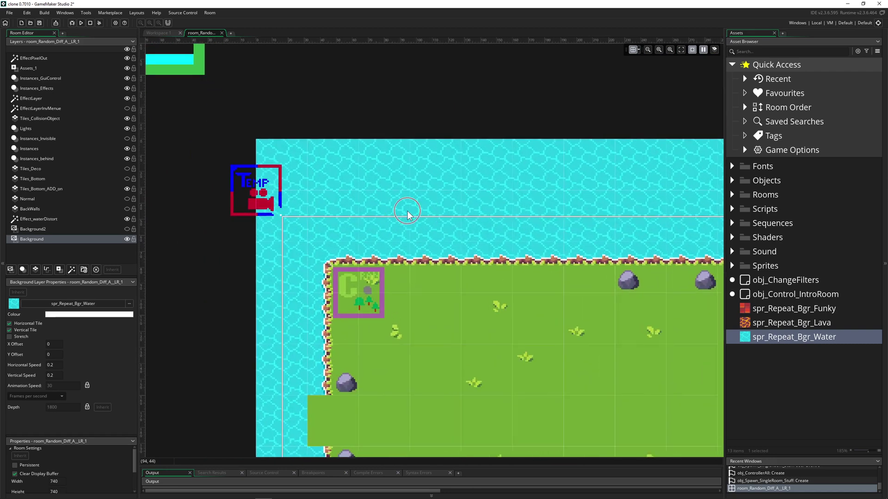
pyautogui.keyDown('ctrl'); pyautogui.scroll(-1, 406, 212); pyautogui.keyUp('ctrl')
pyautogui.scroll(1, 266, 213)
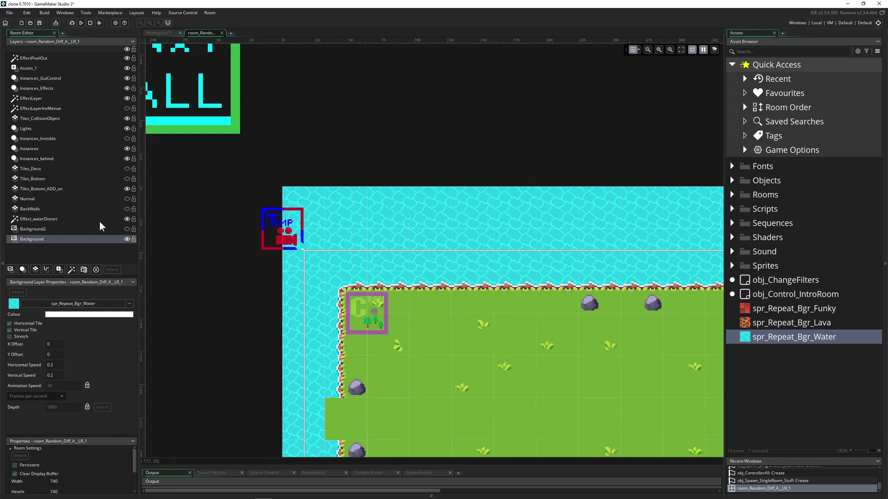
# Set the Effect_waterDistort layer's Effect Type to Distort and begin editing its Scale.
pyautogui.click(27, 218)
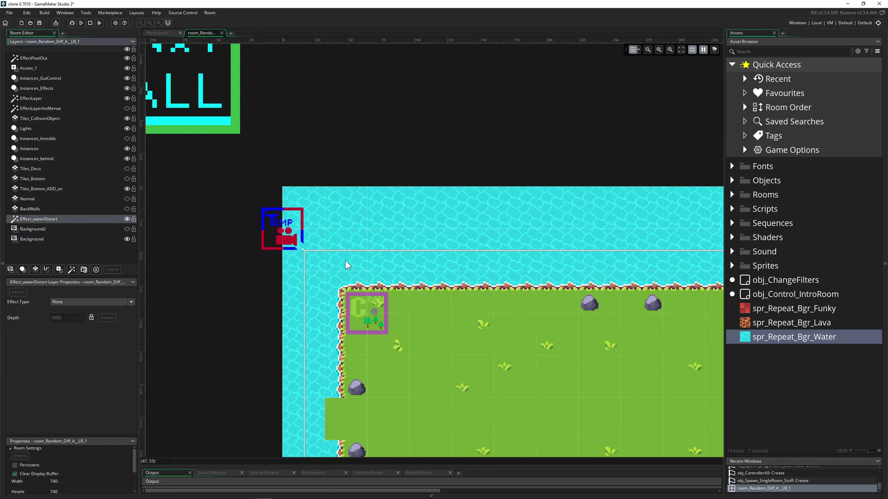
pyautogui.scroll(-1, 345, 260)
pyautogui.click(80, 302)
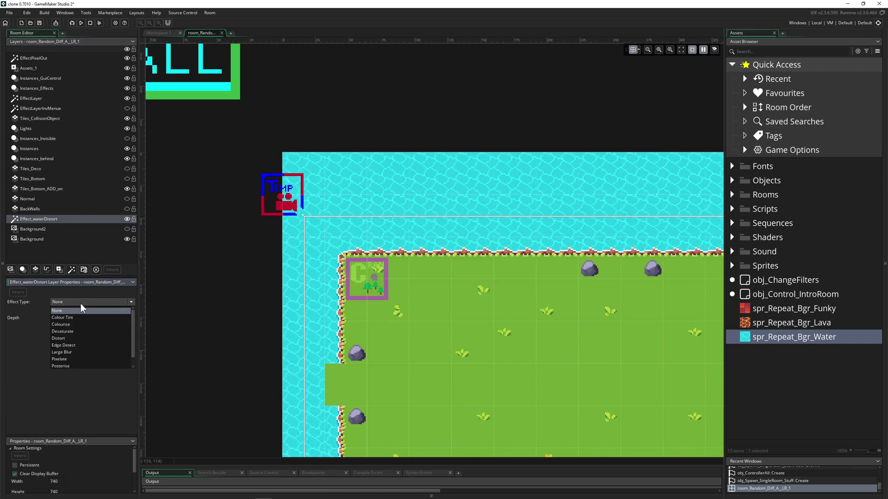
pyautogui.click(77, 338)
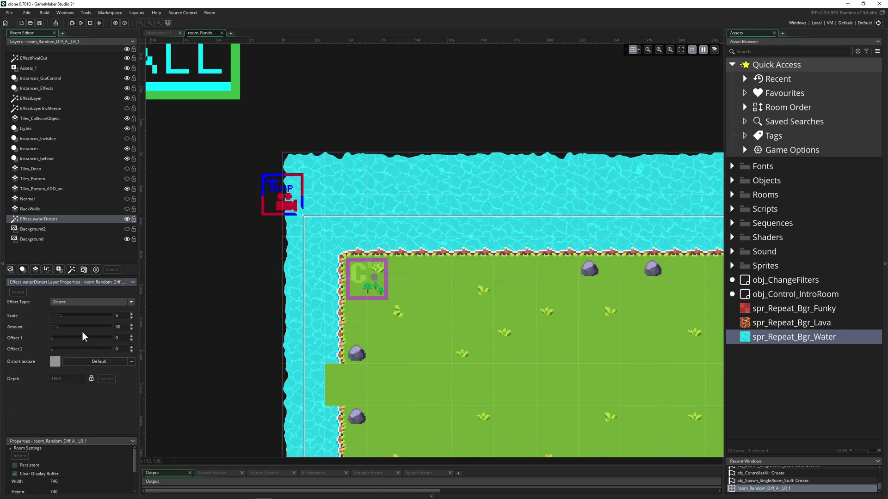
pyautogui.keyDown('ctrl'); pyautogui.scroll(4, 342, 226); pyautogui.keyUp('ctrl')
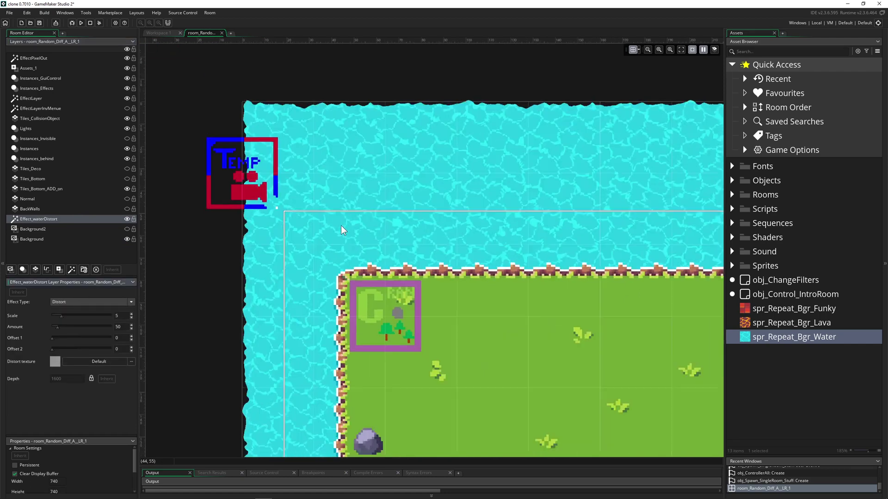
pyautogui.keyDown('ctrl'); pyautogui.scroll(-3, 340, 226); pyautogui.keyUp('ctrl')
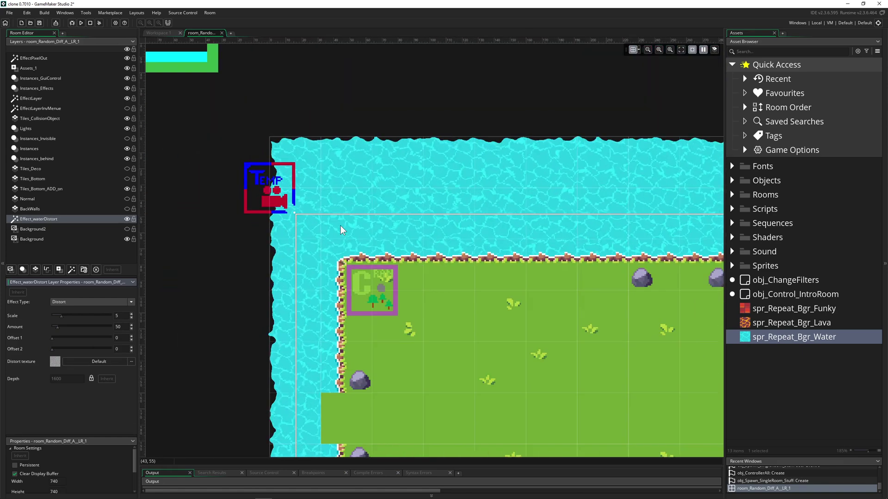
pyautogui.scroll(-1, 340, 230)
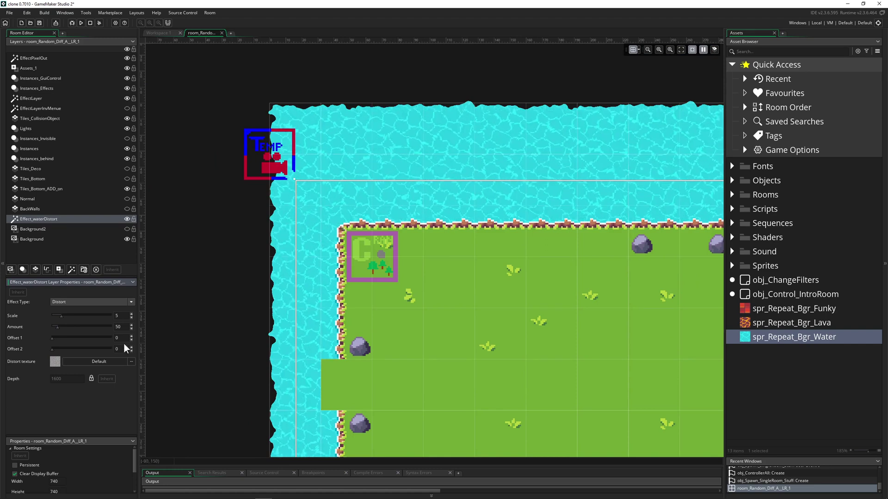
pyautogui.doubleClick(118, 316)
# Set the Distort Scale to 1 with Amount 5, then close the test game window.
pyautogui.write('1')
pyautogui.click(126, 328)
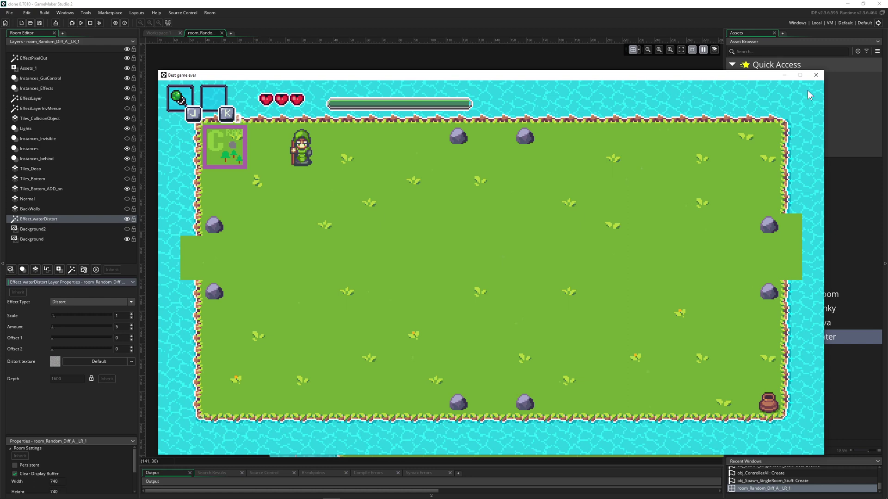
pyautogui.click(817, 75)
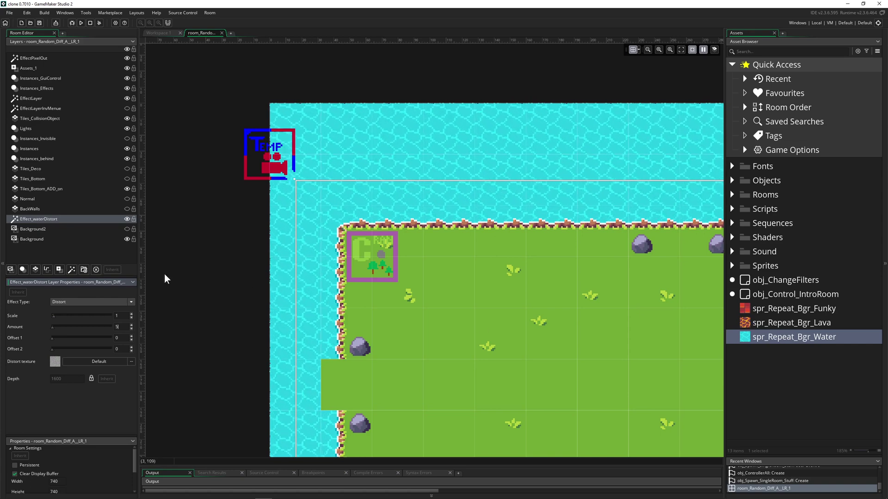
# Change the Background layer sprite to the lava sprite, then to spr_Repeat_Bgr_Funky.
pyautogui.click(24, 240)
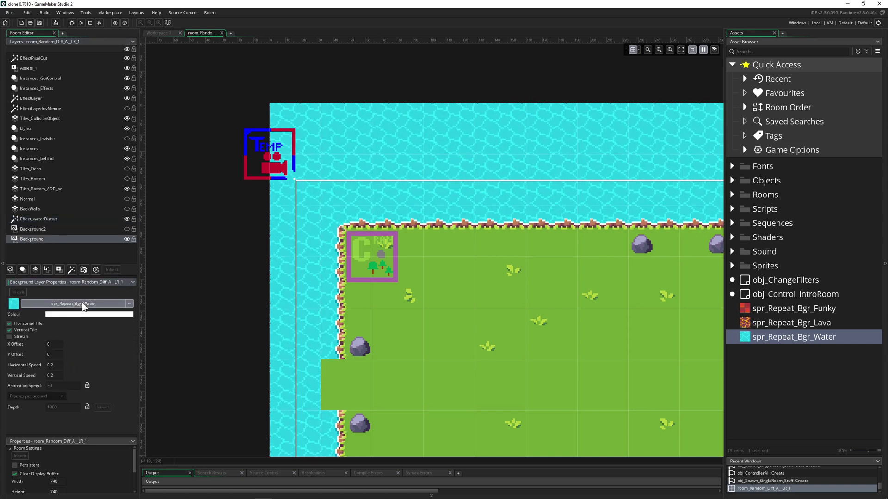
pyautogui.click(82, 302)
pyautogui.click(207, 322)
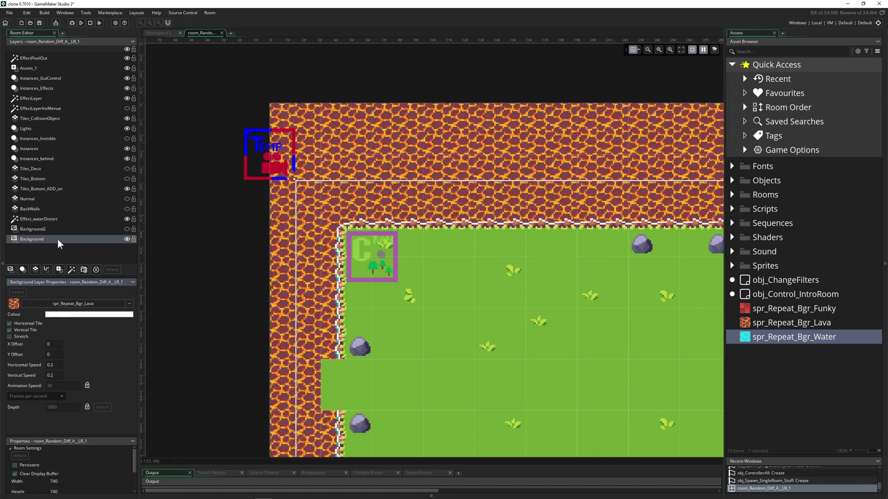
pyautogui.click(76, 304)
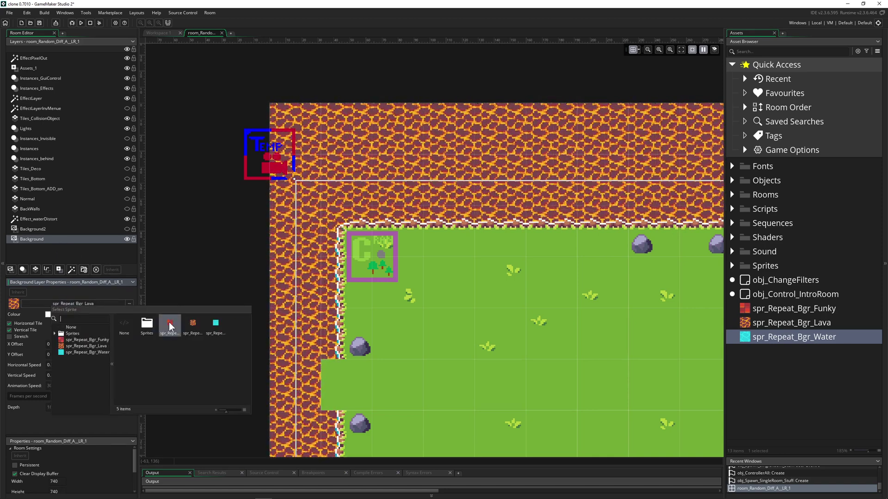
pyautogui.click(169, 325)
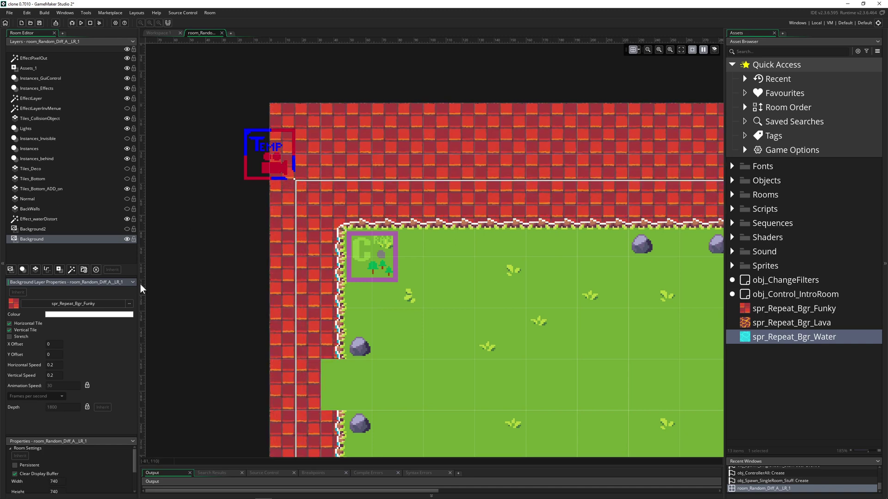
# Raise the Distort effect Amount to 30 and run the game with F5.
pyautogui.click(30, 218)
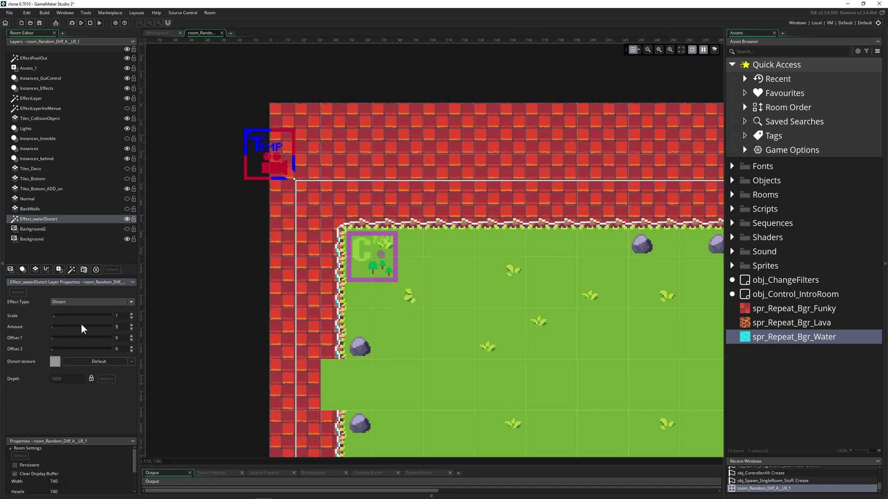
pyautogui.write('30')
pyautogui.press('Return')
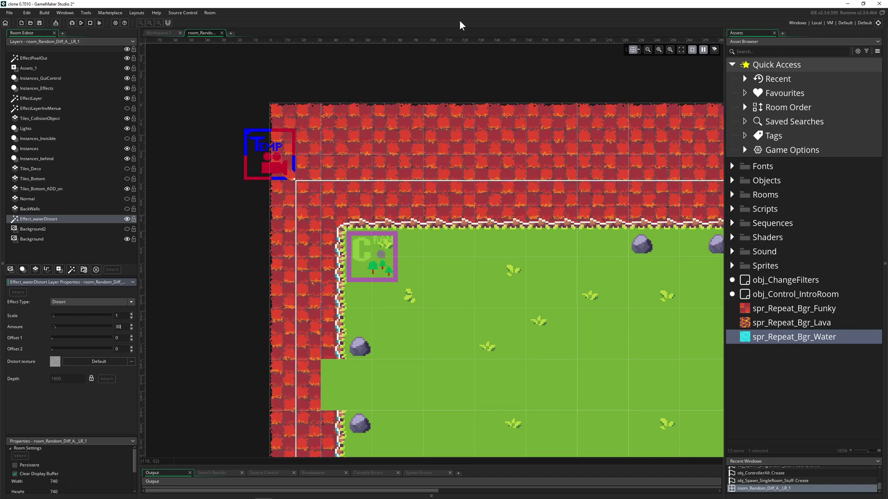
pyautogui.press('F5')
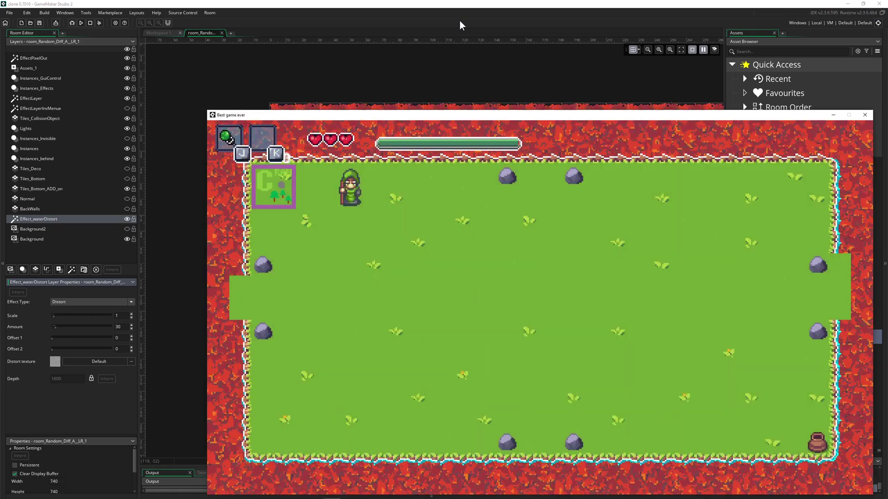
# Move the game window up and to the left to watch the warped red background.
pyautogui.moveTo(573, 115); pyautogui.dragTo(539, 95)
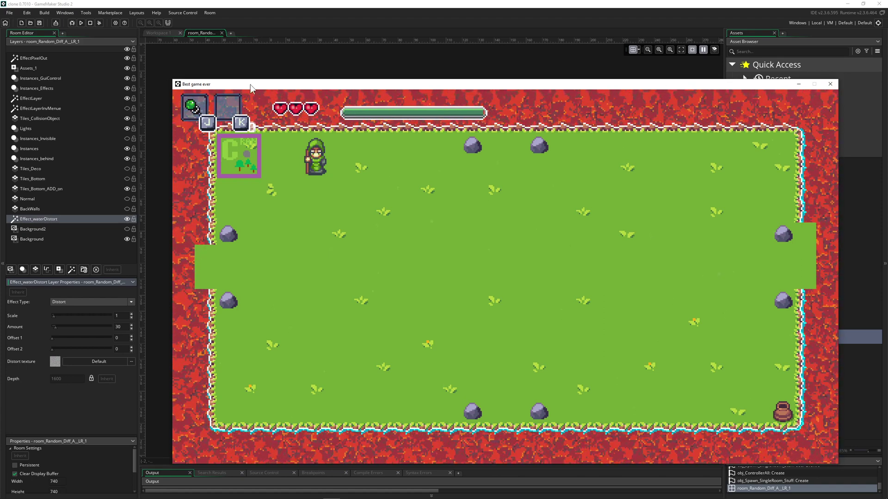
# Close the game and lower the Distort effect's Scale to 0.1.
pyautogui.click(122, 326)
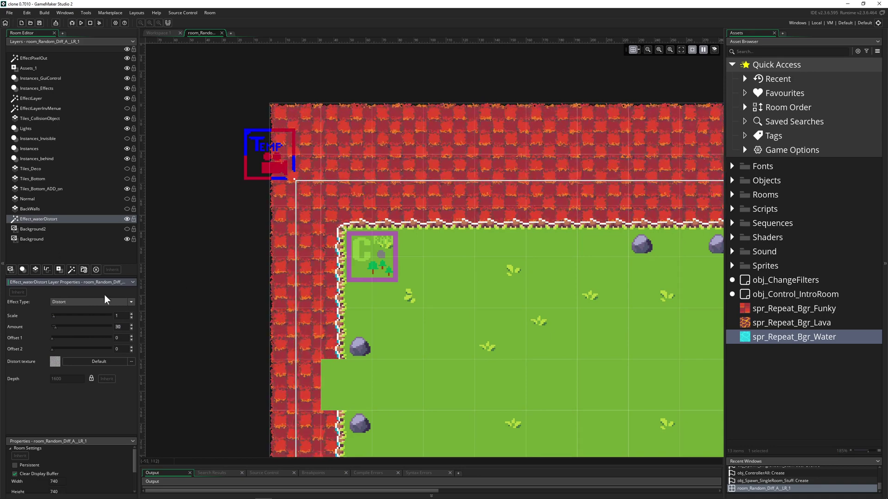
pyautogui.click(122, 316)
pyautogui.press('BackSpace')
pyautogui.write('0.1')
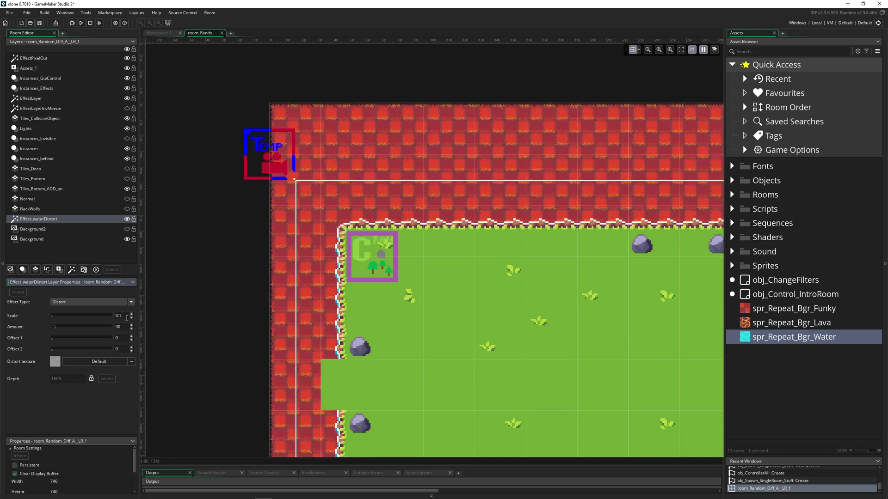
pyautogui.keyDown('ctrl'); pyautogui.scroll(4, 320, 168); pyautogui.keyUp('ctrl')
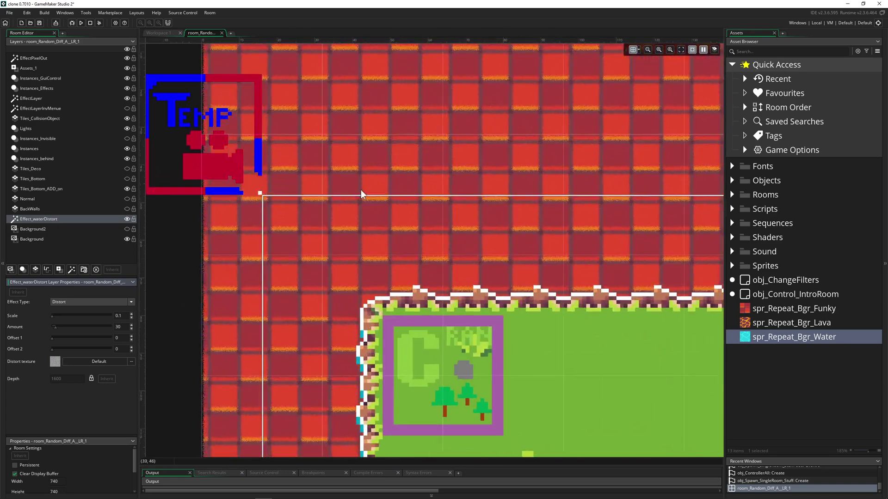
pyautogui.keyDown('ctrl'); pyautogui.scroll(-2, 364, 187); pyautogui.keyUp('ctrl')
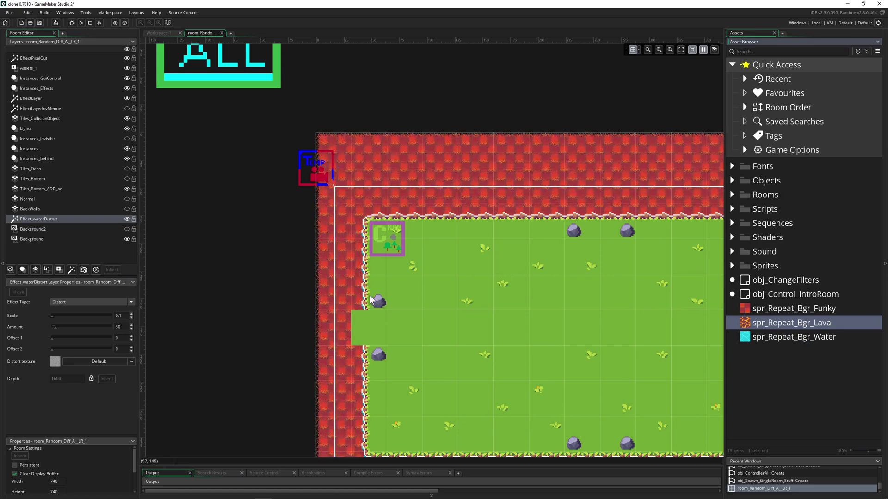
pyautogui.scroll(-3, 370, 300)
pyautogui.keyDown('shift'); pyautogui.hscroll(3, 363, 279); pyautogui.keyUp('shift')
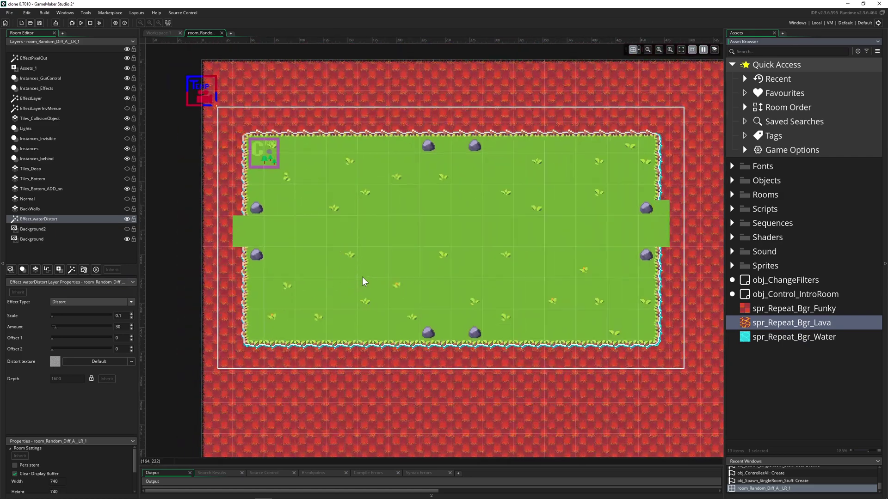